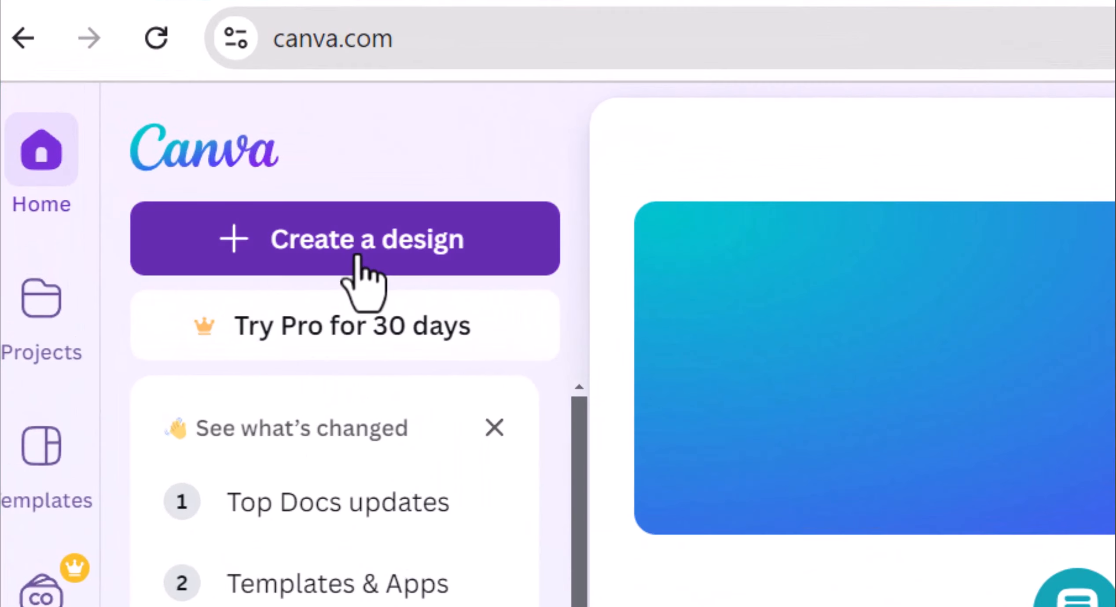
Create a presentation from the Digital Brainstorm template and duplicate its page until there are seven pages
left_click(133, 99)
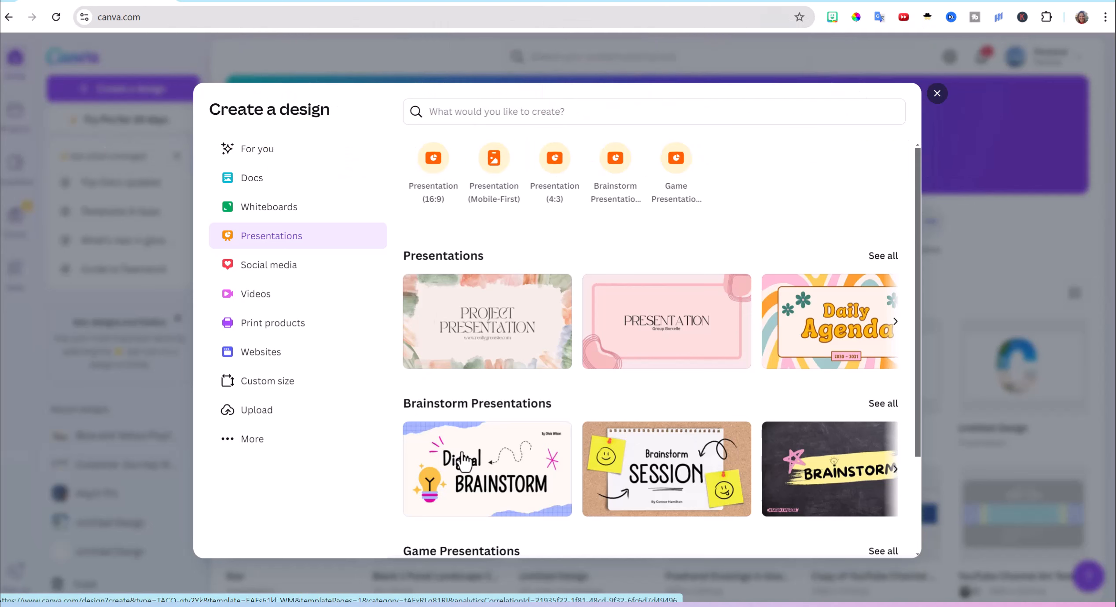
left_click(464, 462)
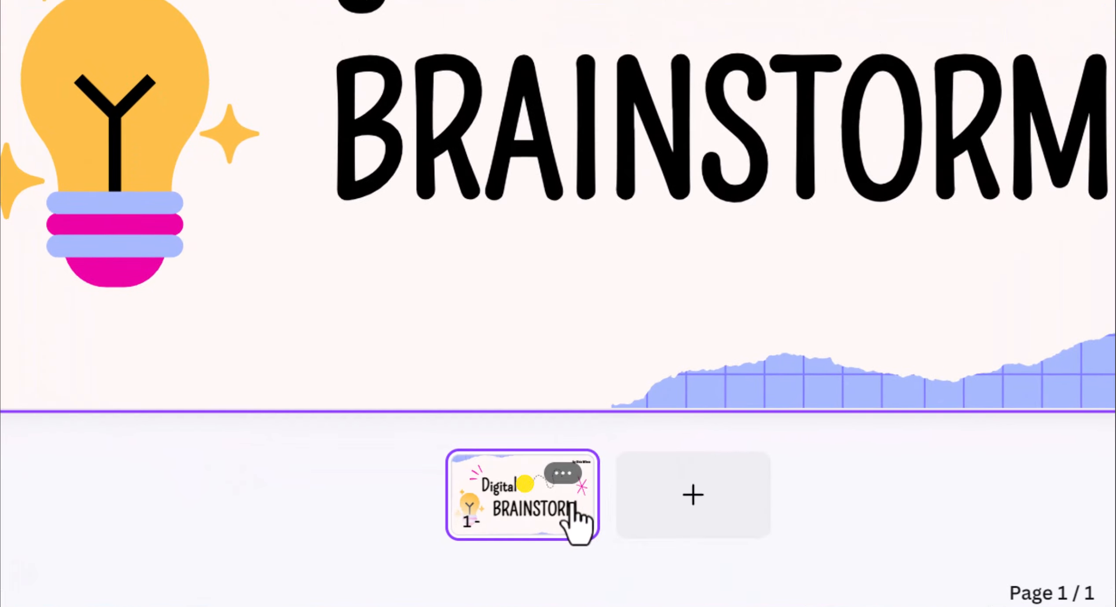
left_click(565, 554)
key("ctrl+d")
key("ctrl+d")
key("ctrl+d")
key("ctrl+d")
key("ctrl+d")
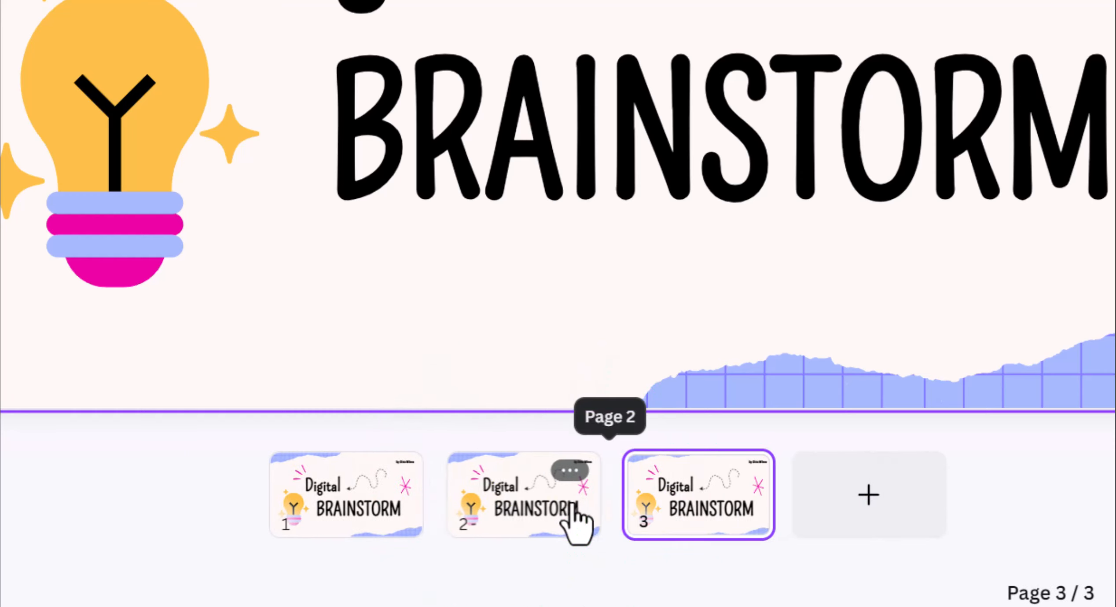
key("ctrl+d")
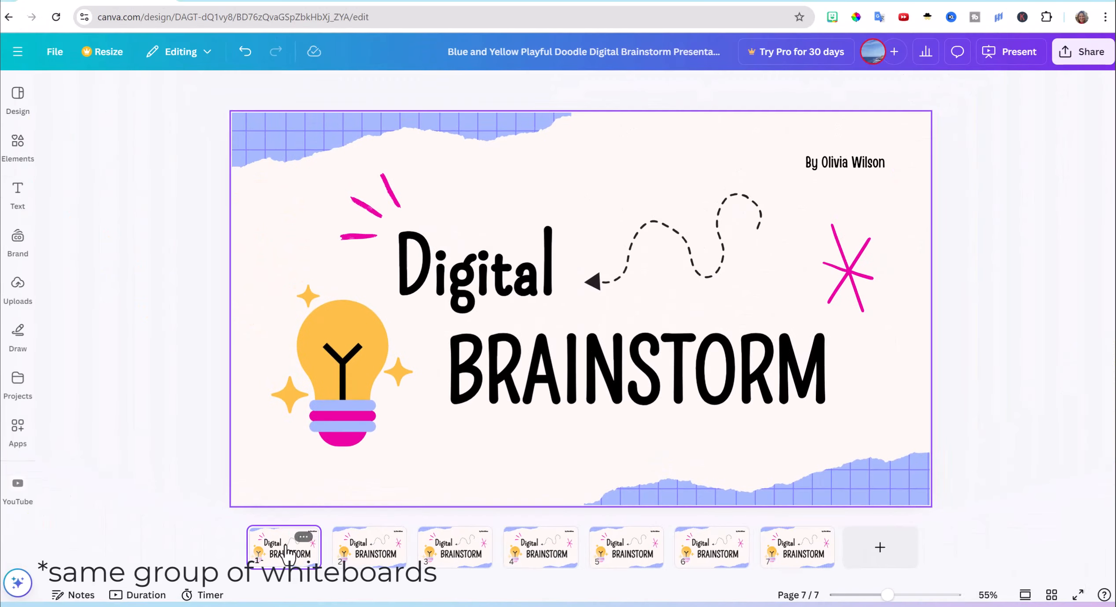
Replace the author line on page 1 with "Team 1"
left_click(145, 533)
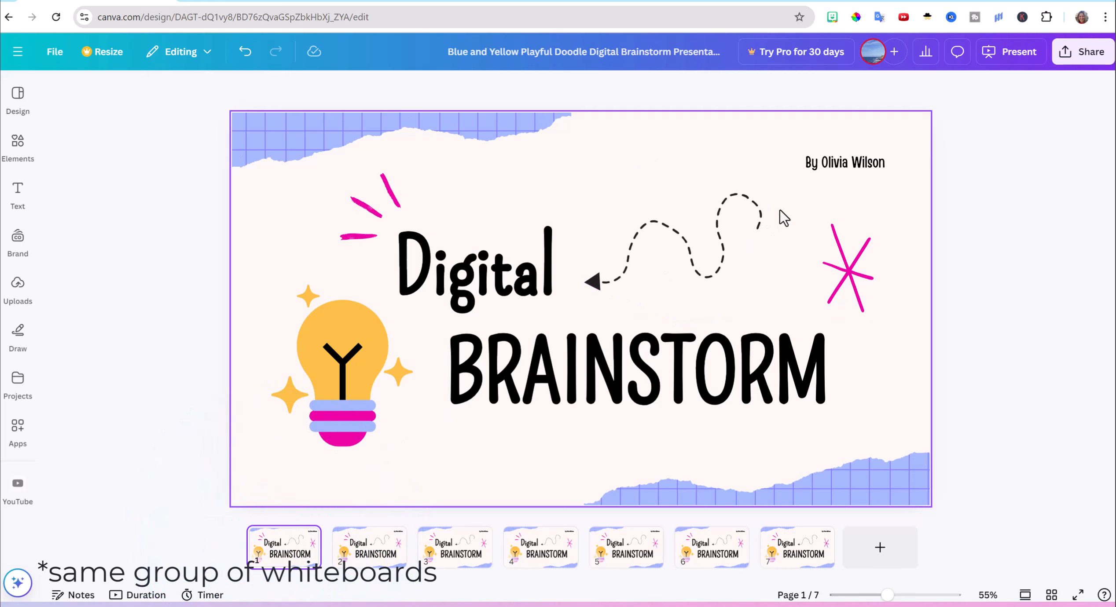
double_click(826, 163)
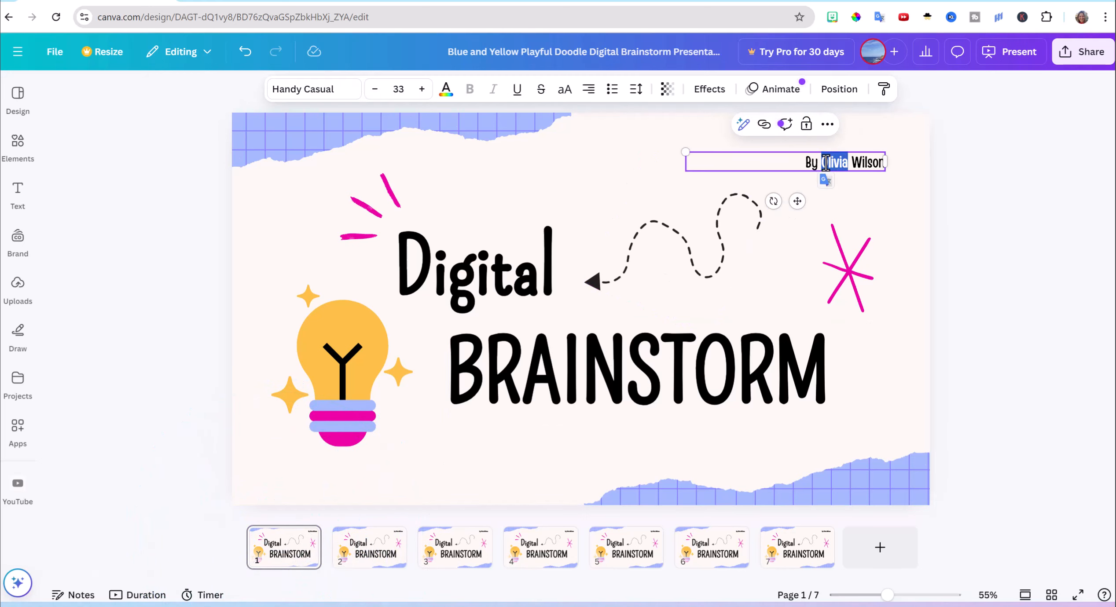
triple_click(826, 163)
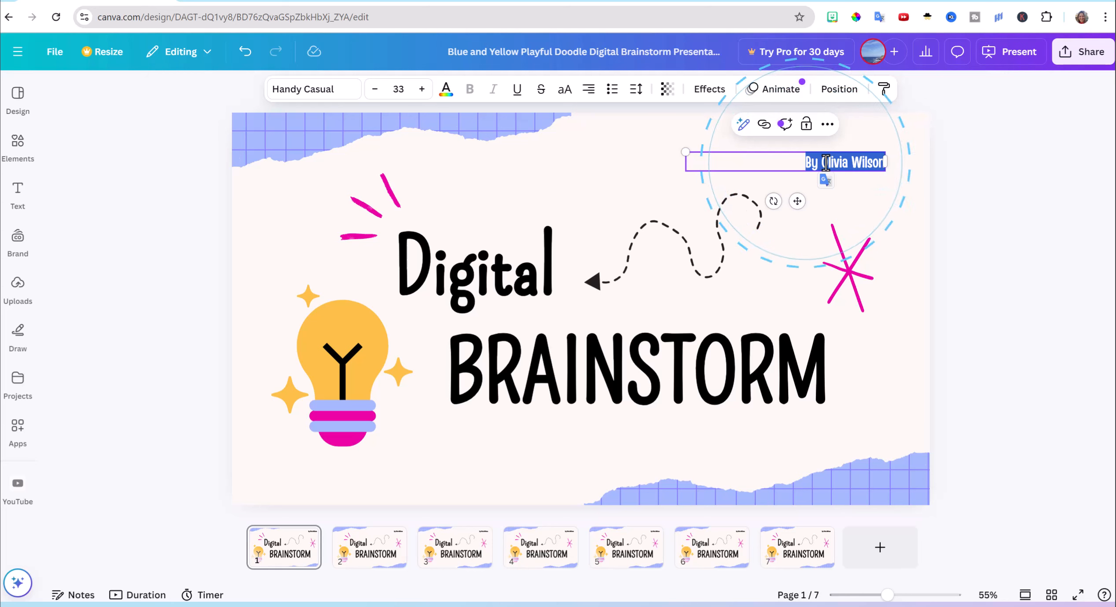
type("Team")
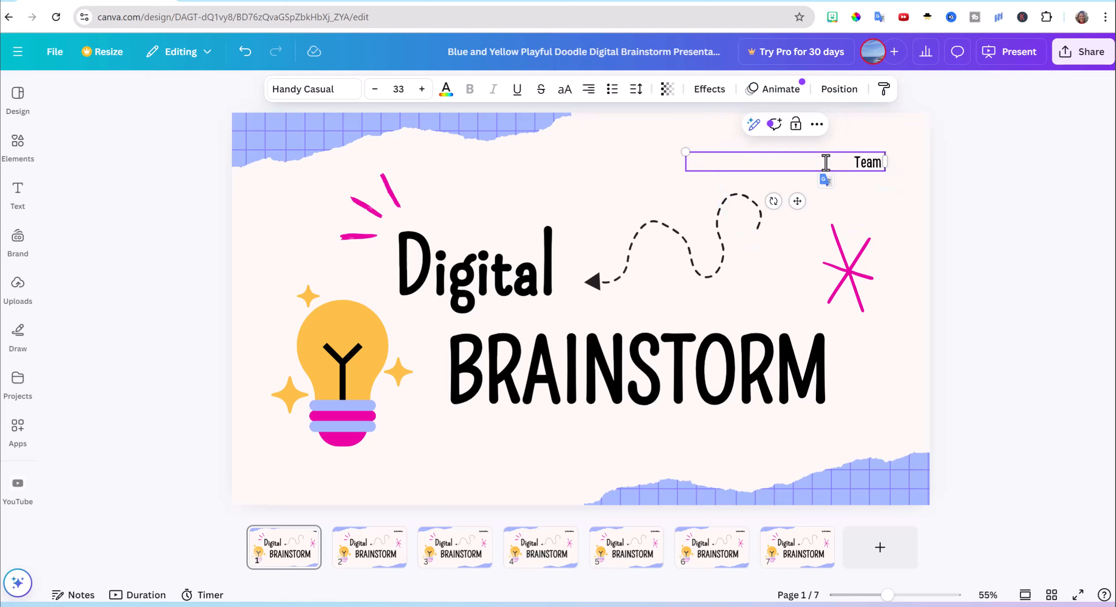
type(" 1")
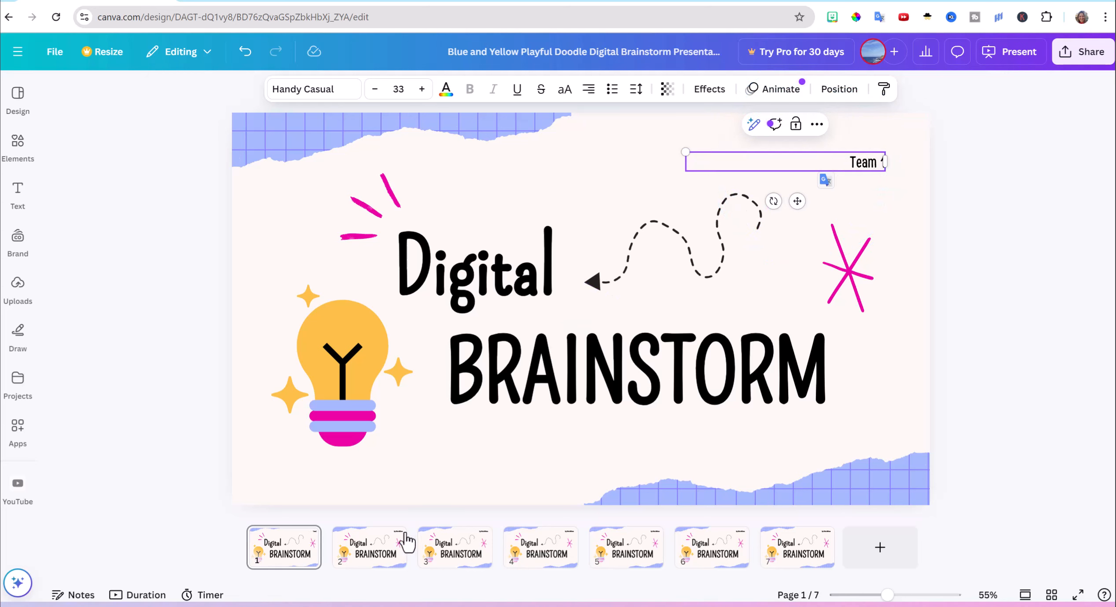
Replace the author line with "Team 2" on page 2 and "Team 3" on page 3
left_click(389, 536)
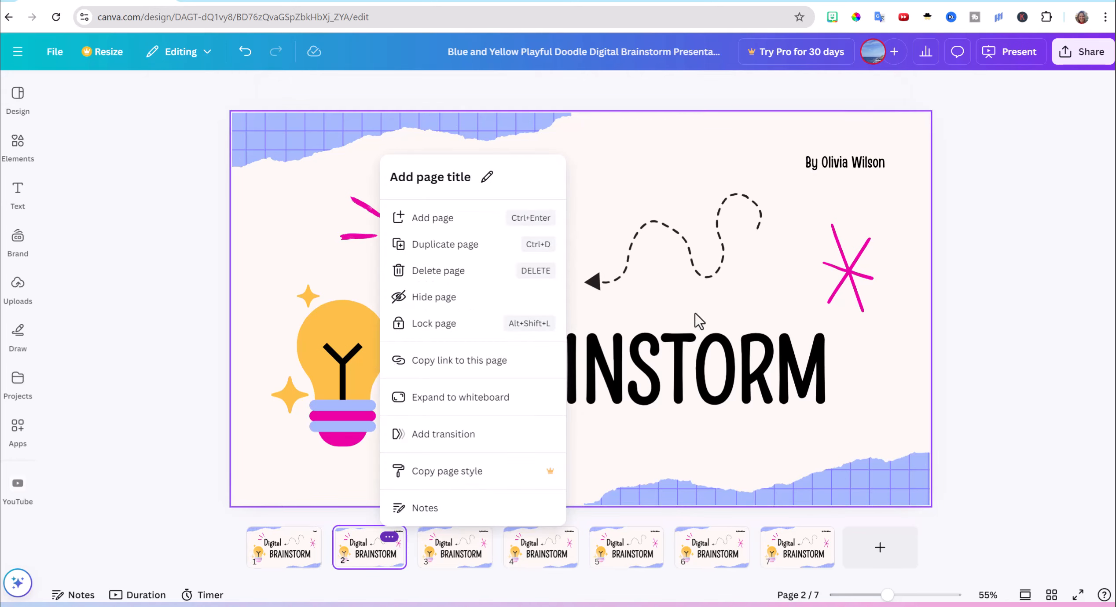
double_click(848, 165)
triple_click(848, 165)
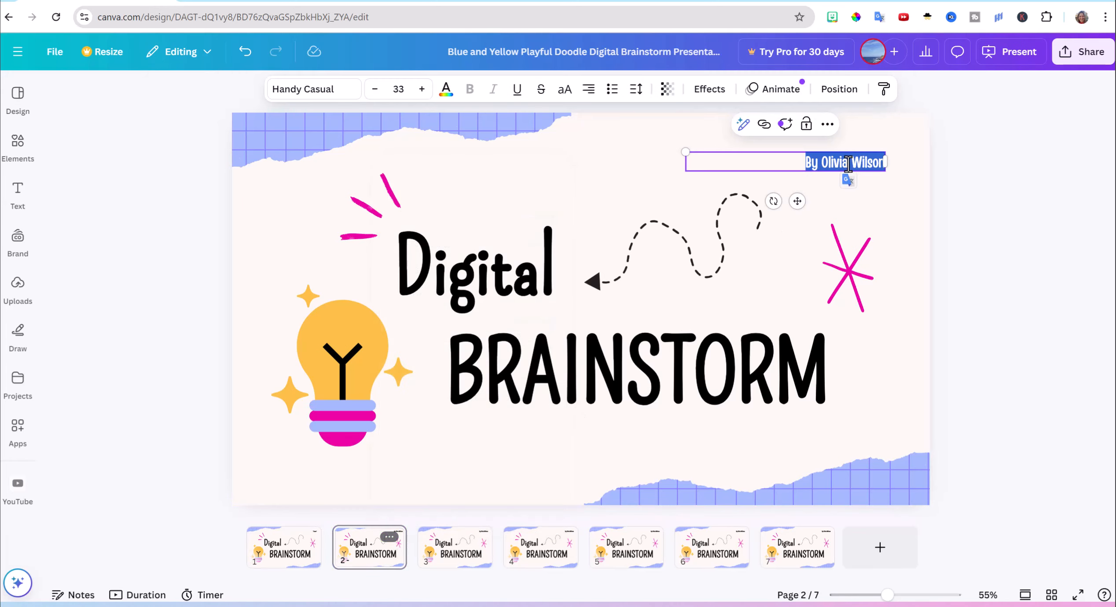
type("Team 2")
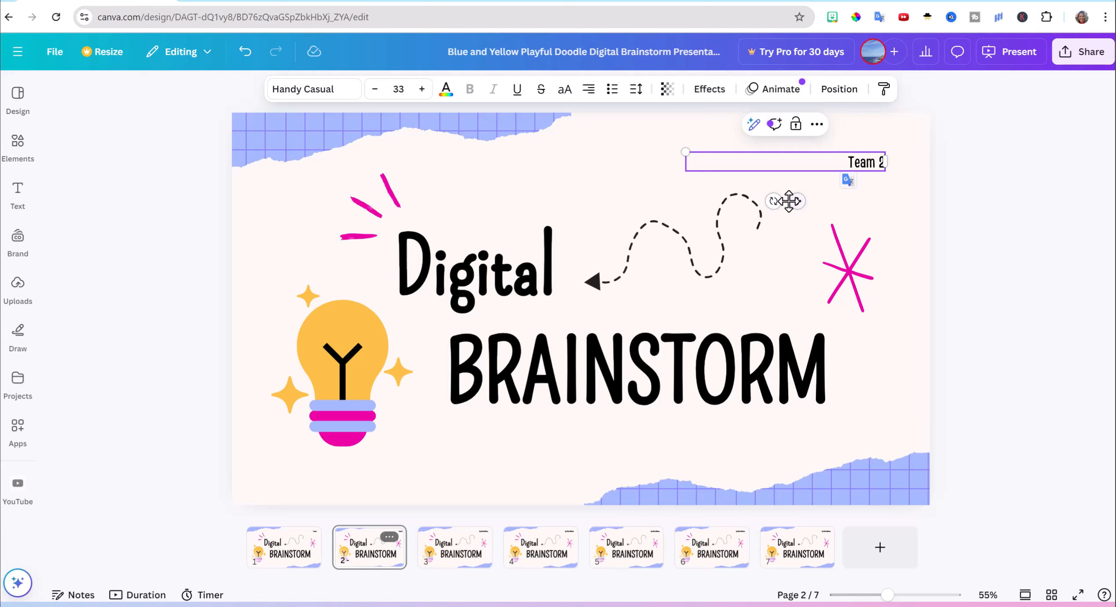
left_click(464, 560)
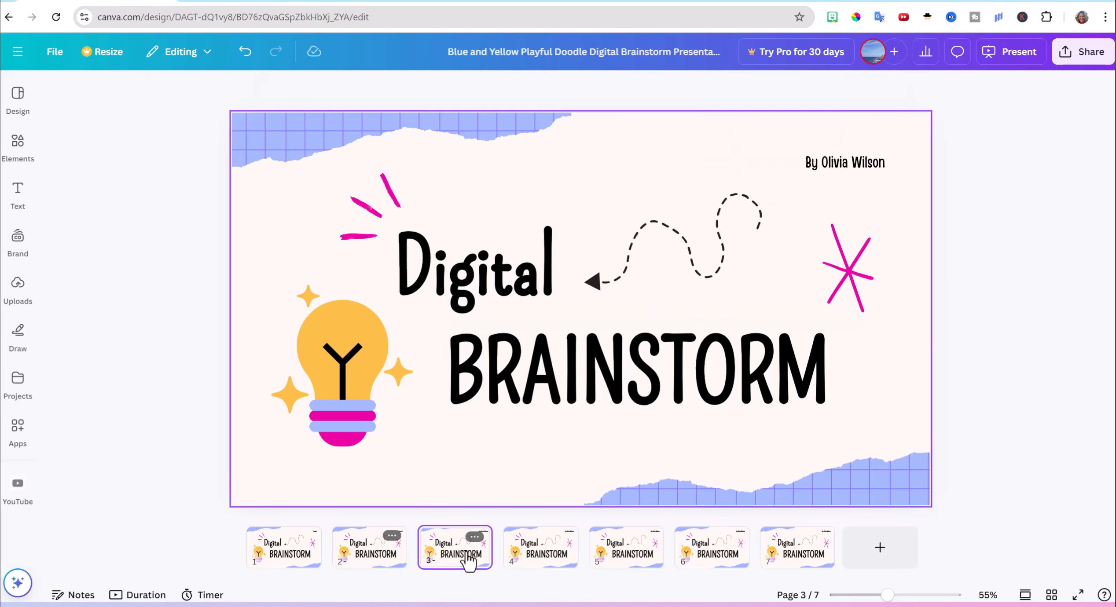
triple_click(840, 164)
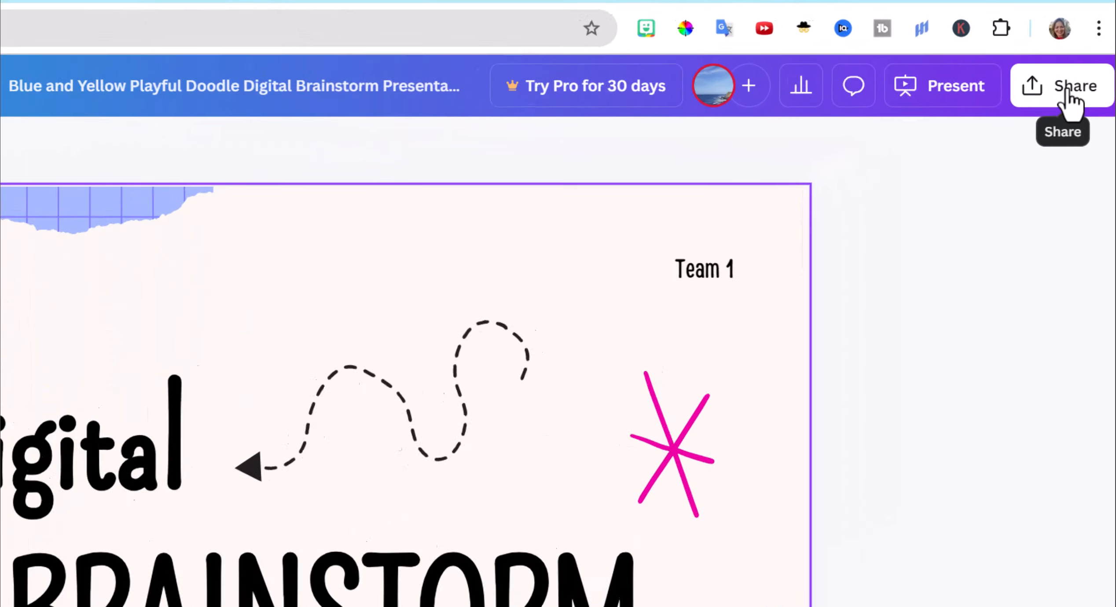
Set the design's collaboration link to "Anyone with the link" with editing rights and copy the link
left_click(1087, 57)
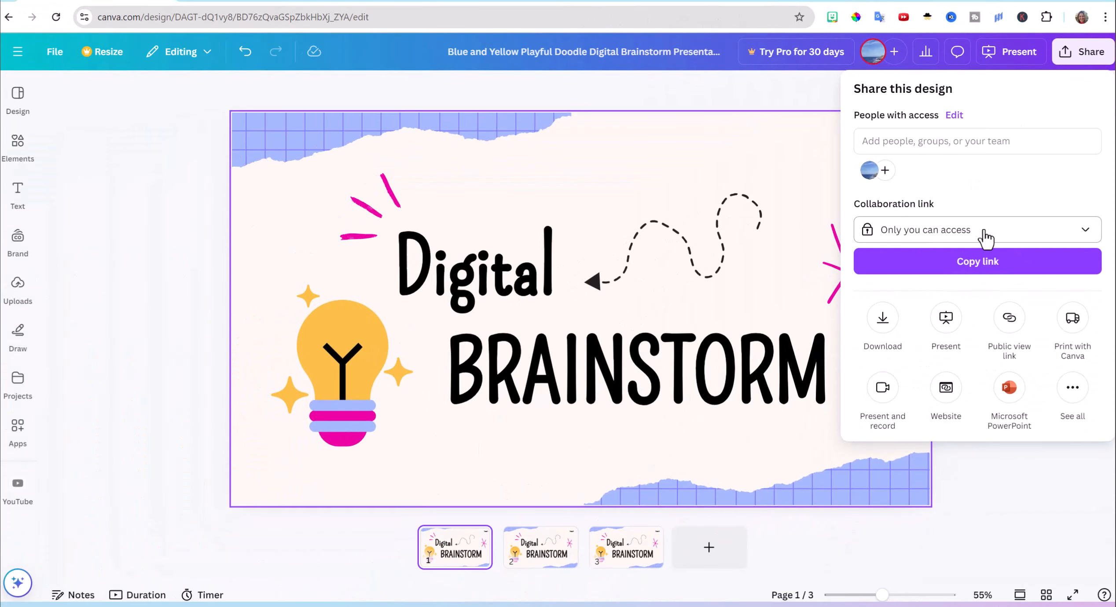
left_click(1085, 240)
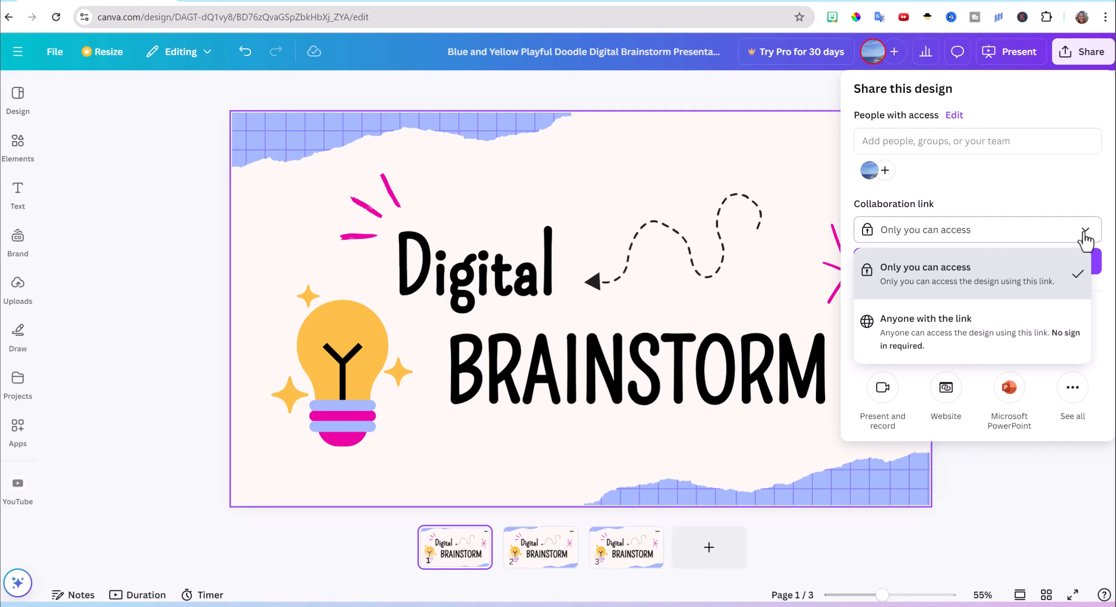
left_click(912, 320)
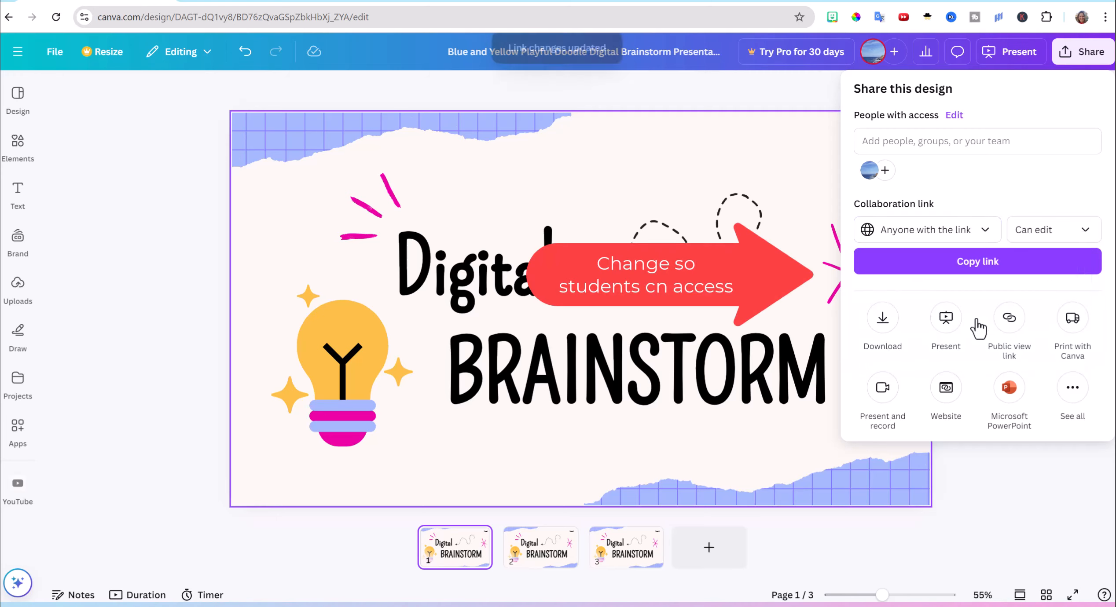
left_click(962, 271)
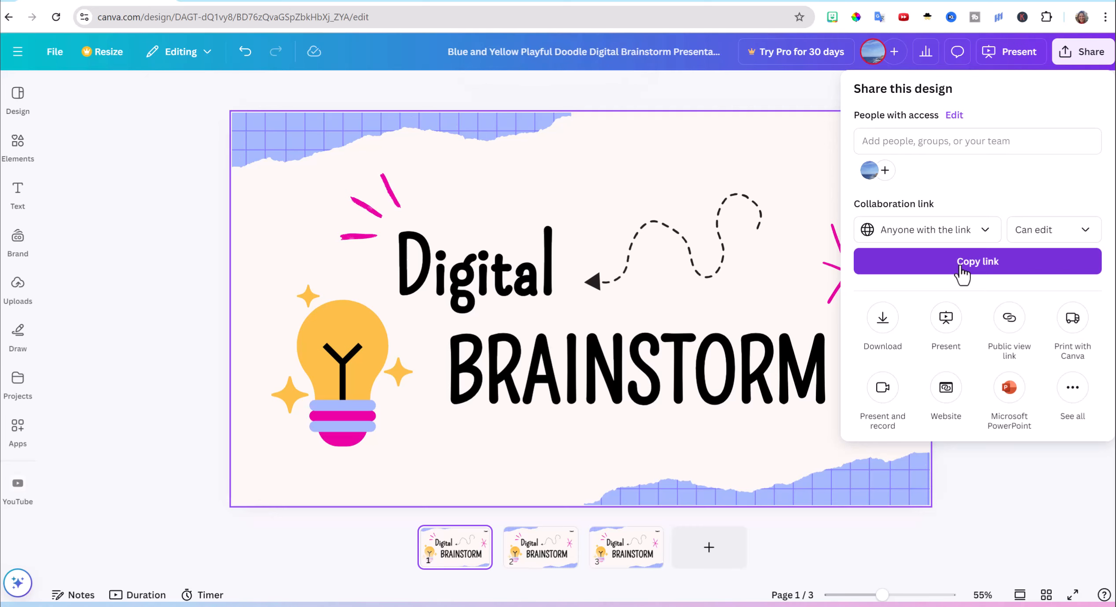
Expand the Team 1 and Team 2 pages to whiteboards, and open the page options for Team 3
left_click(480, 547)
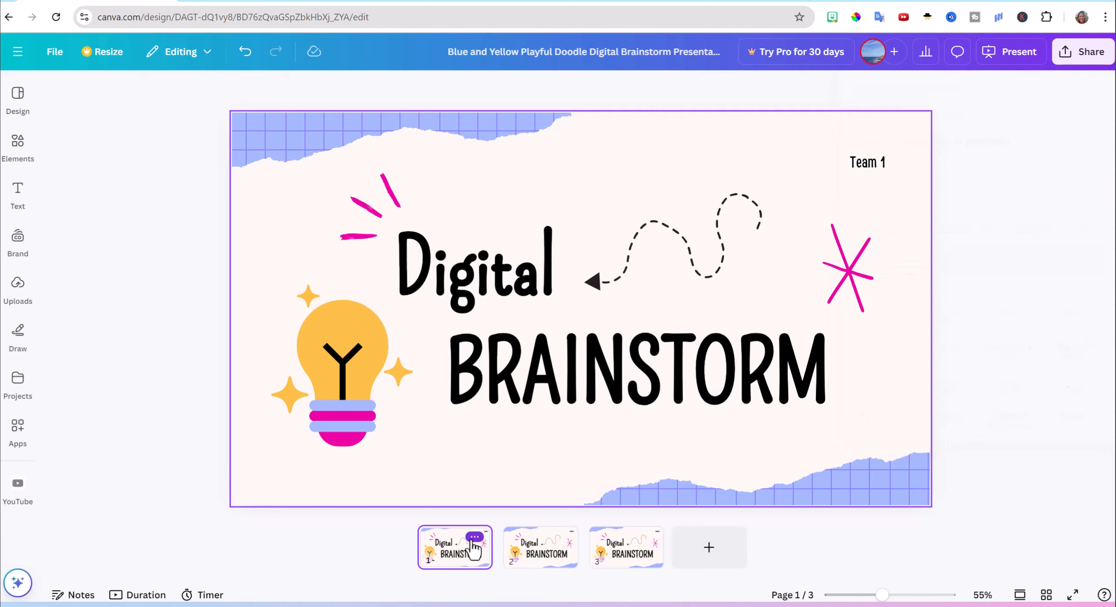
left_click(474, 537)
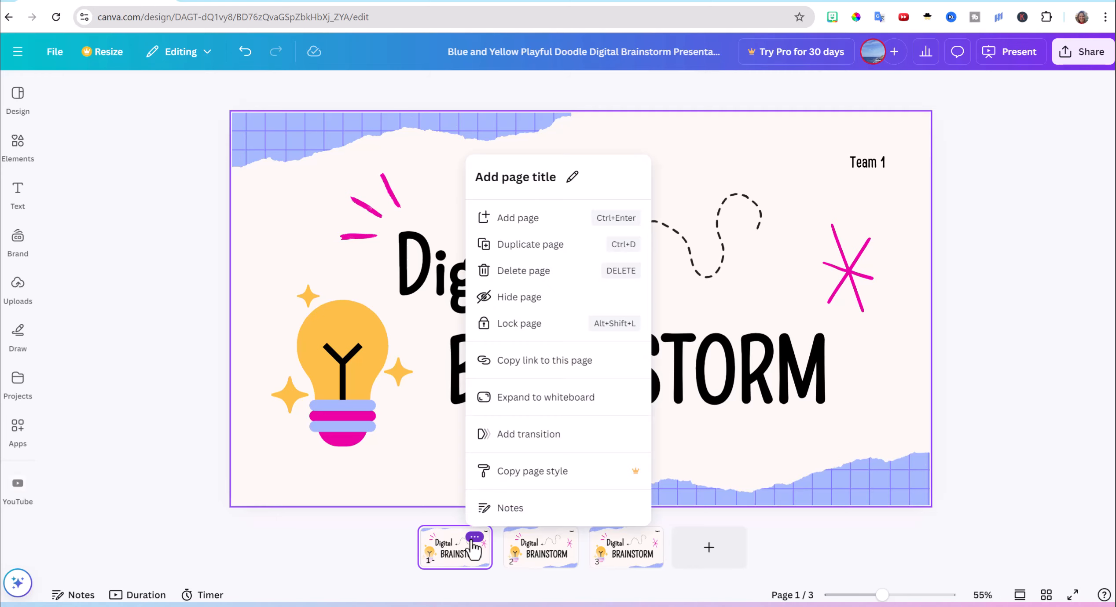
left_click(548, 398)
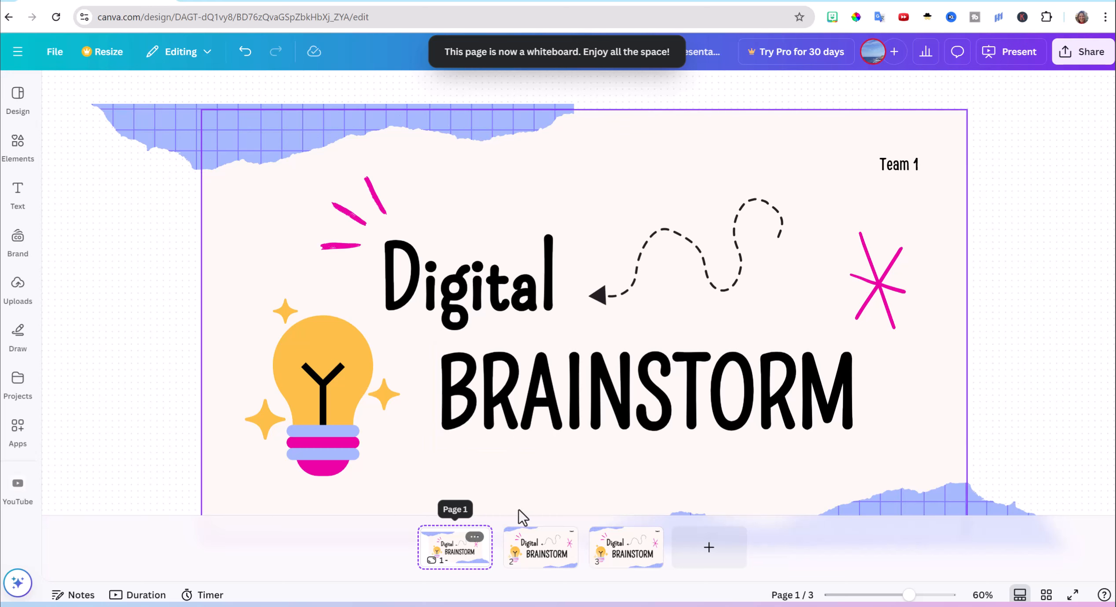
left_click(548, 556)
left_click(561, 536)
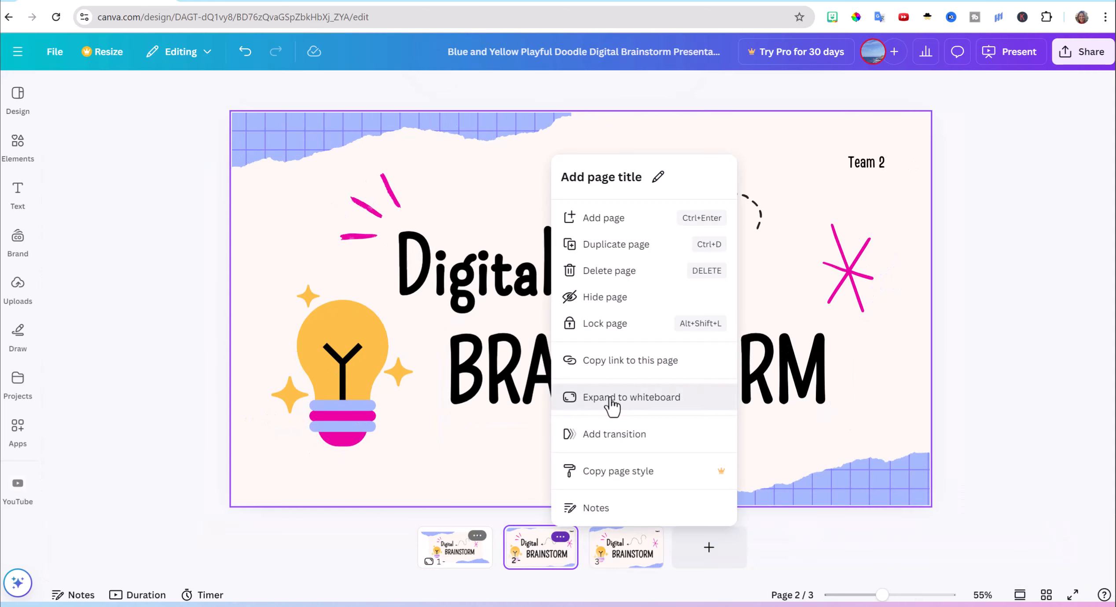
left_click(565, 397)
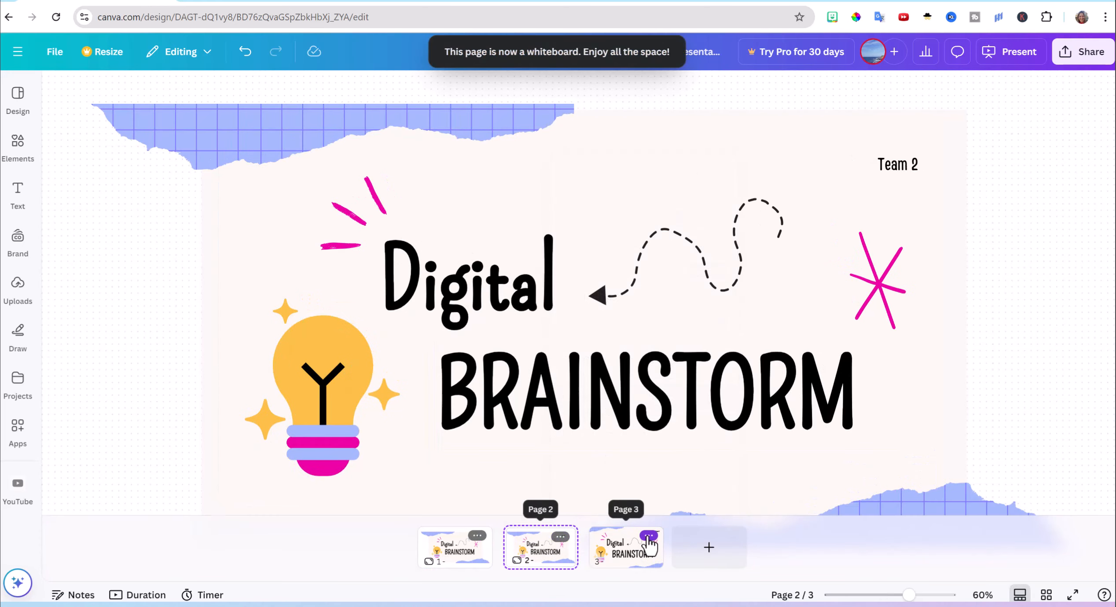
left_click(648, 537)
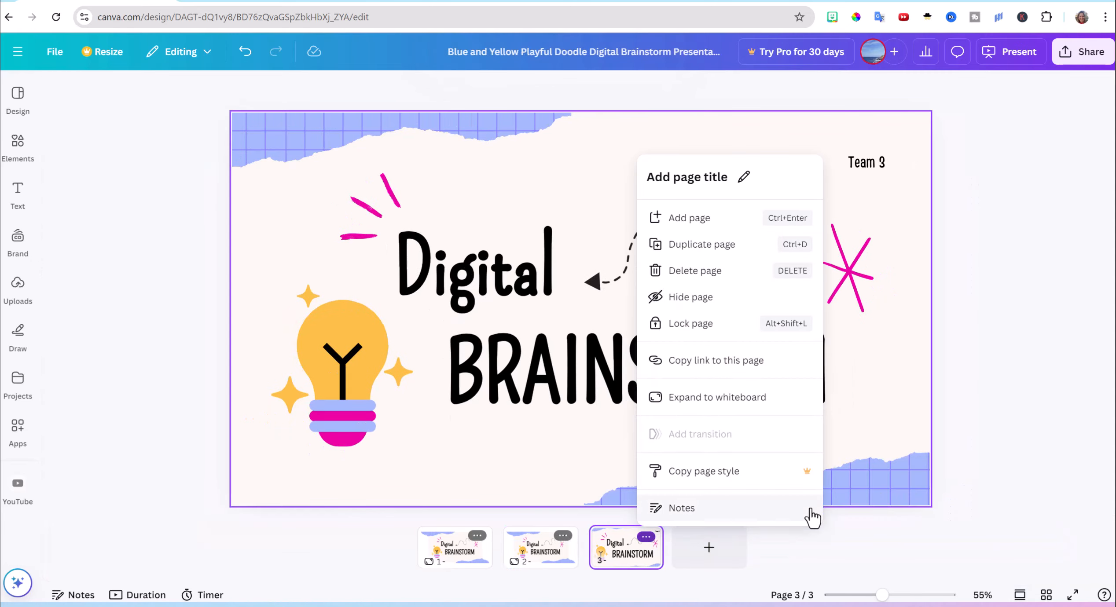
Copy the design's collaboration link to the clipboard and close the sharing options
left_click(1081, 65)
left_click(1080, 66)
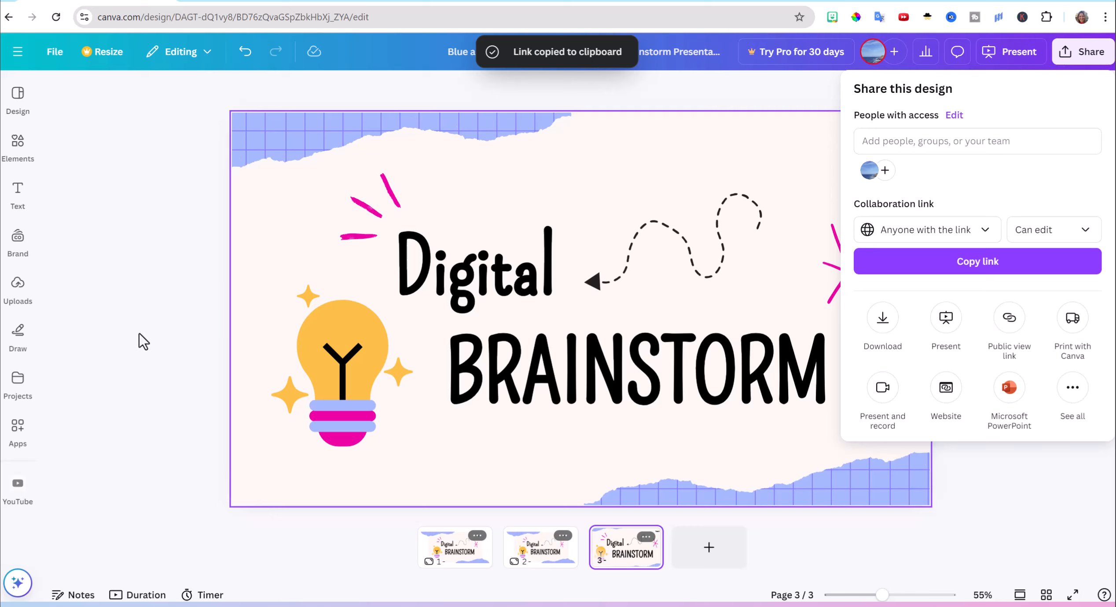
left_click(151, 342)
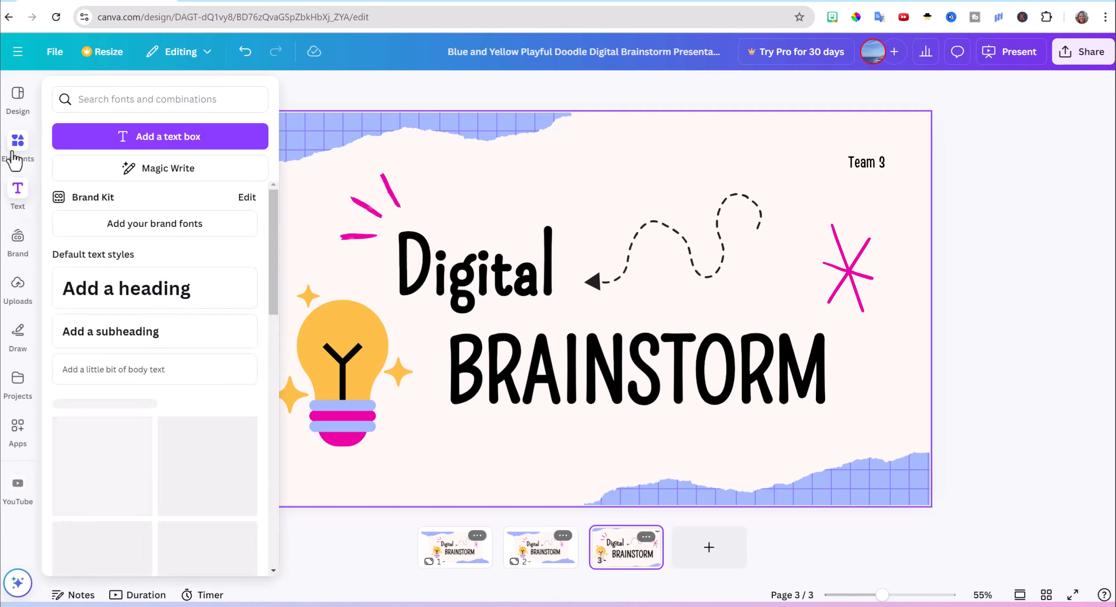
Add the text "Hello" above the dashed arrow on the Team 3 whiteboard
mouse_move(18, 246)
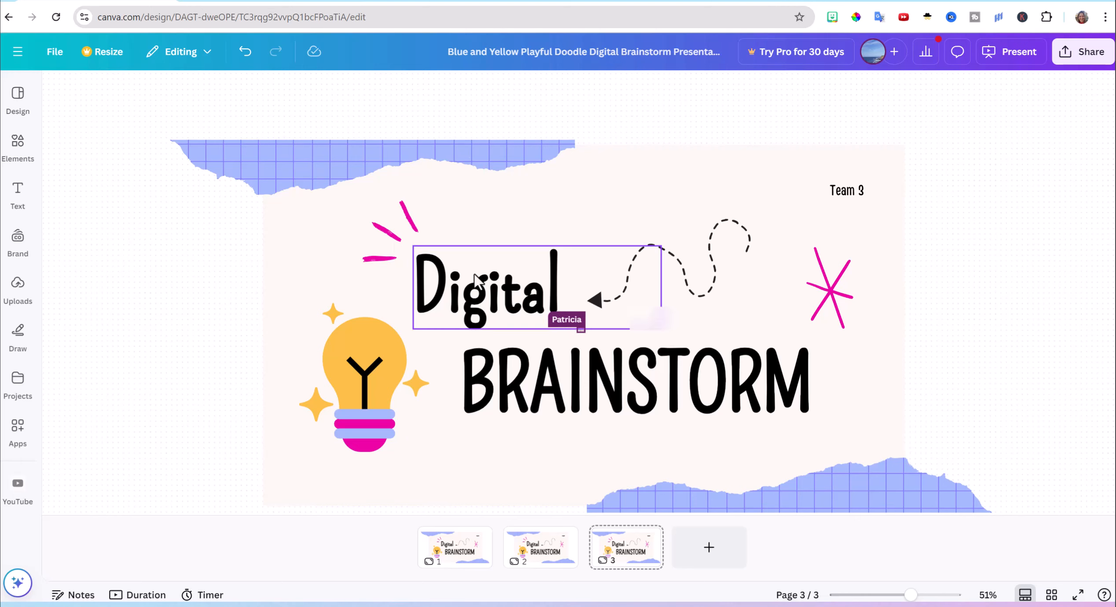
left_click(579, 328)
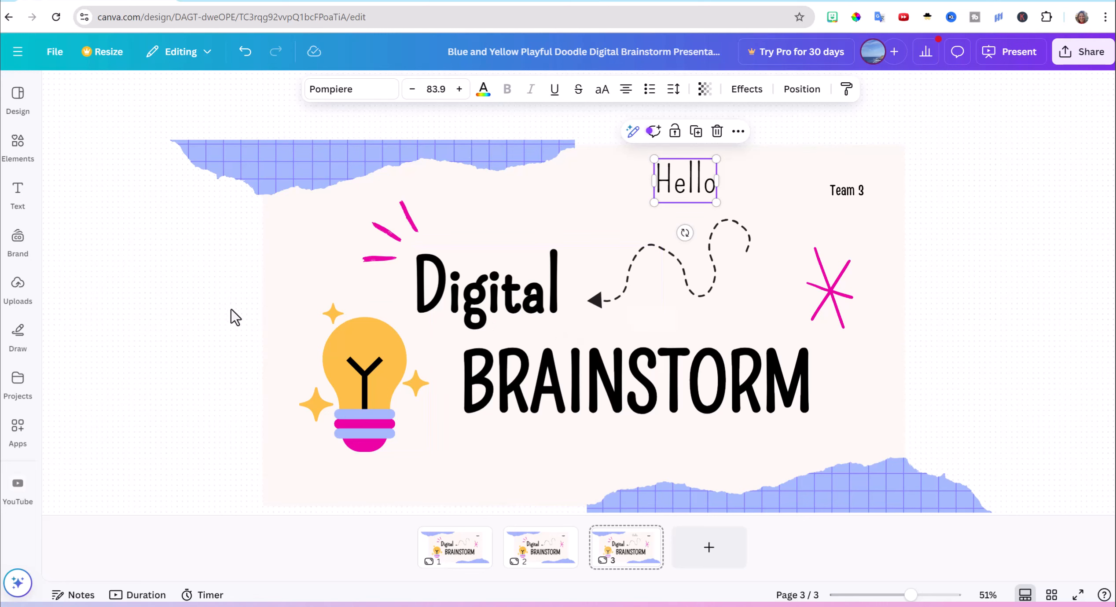
Add a yellow sticky note reading "Team 3" at the upper left of the Team 3 whiteboard
left_click(26, 151)
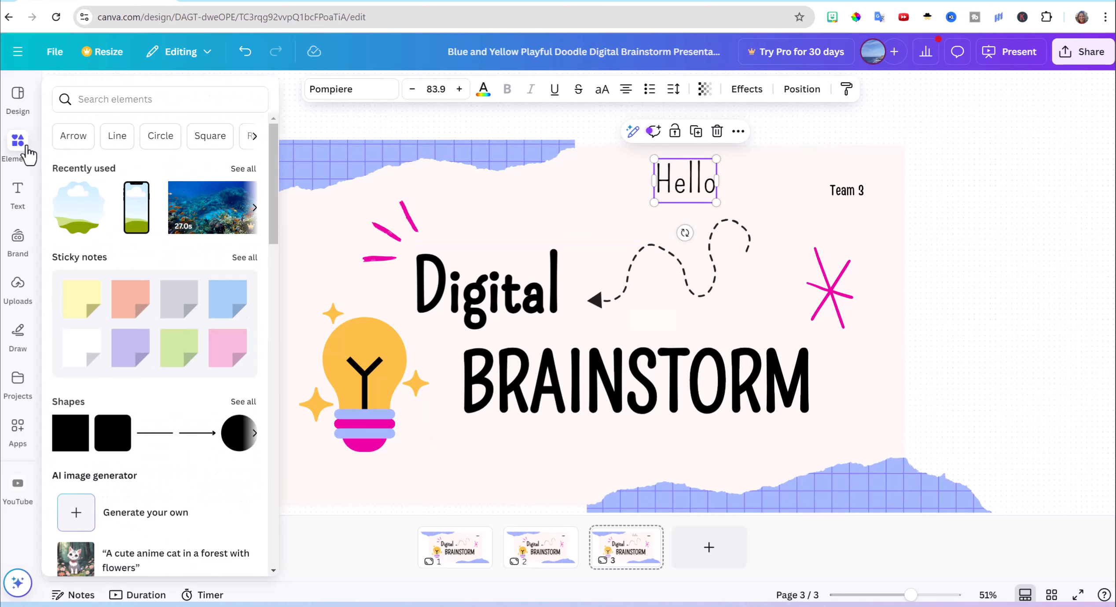
left_click(80, 306)
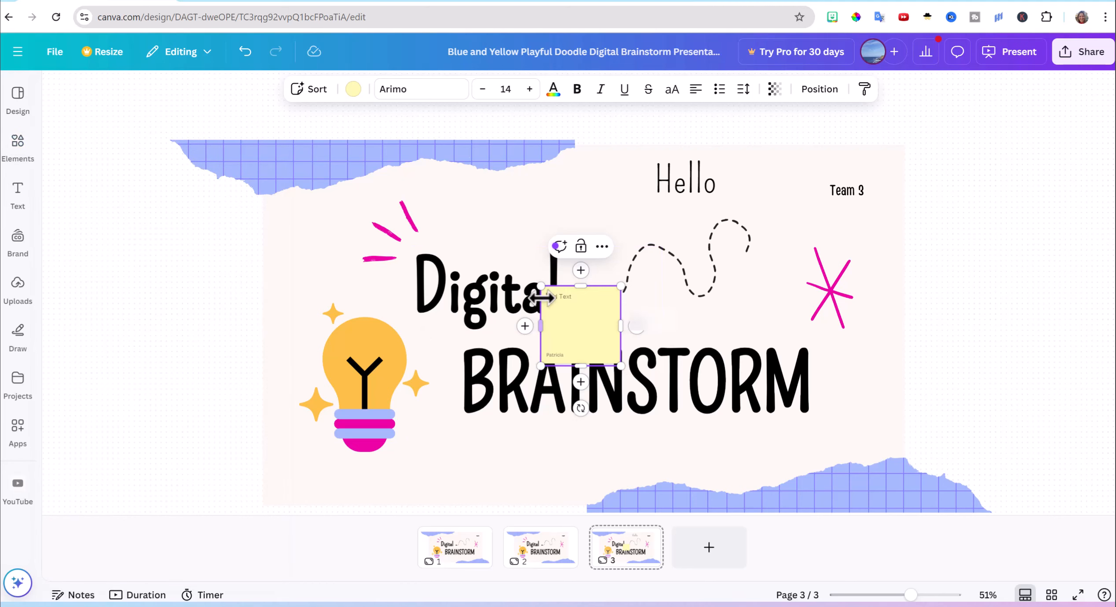
left_click(569, 322)
left_click_drag(565, 321, 287, 193)
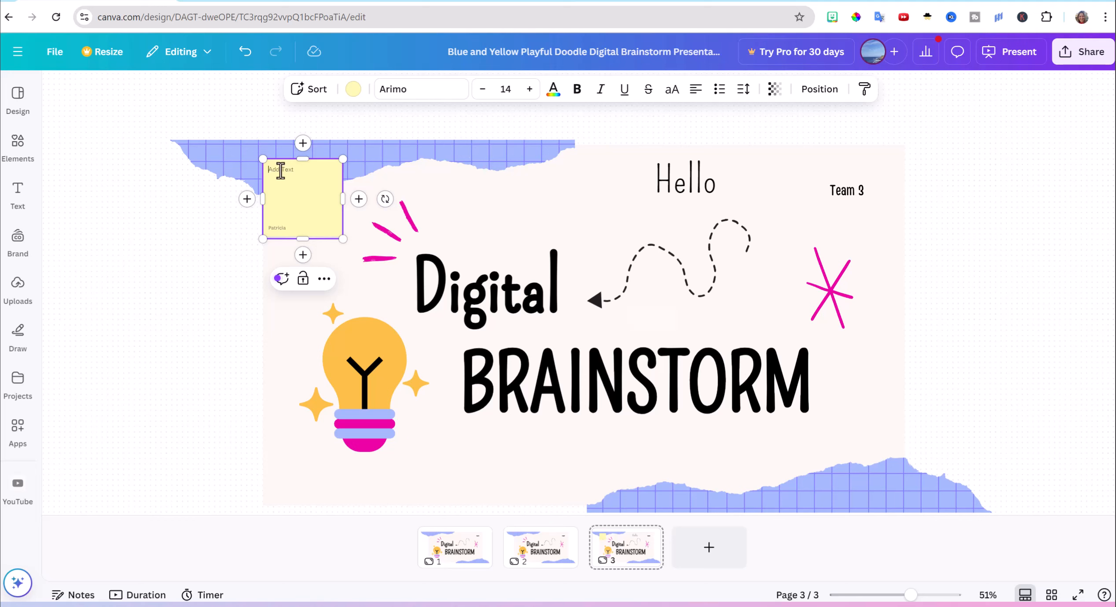
type("Team 3")
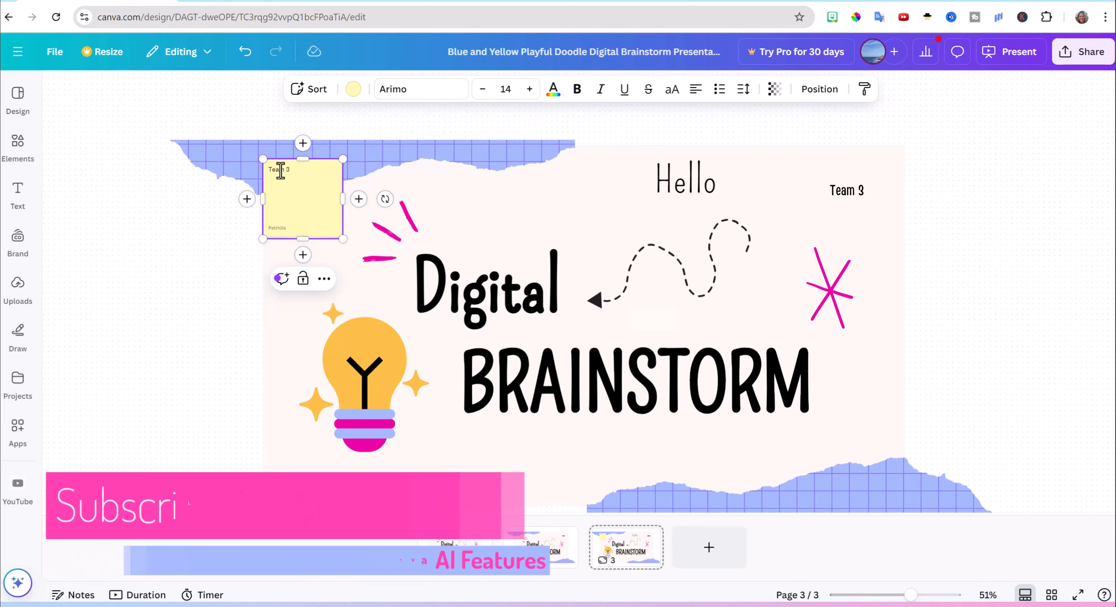
Lock the Team 1, Team 2 and Team 3 whiteboard pages
scroll(231, 418, "up", 10)
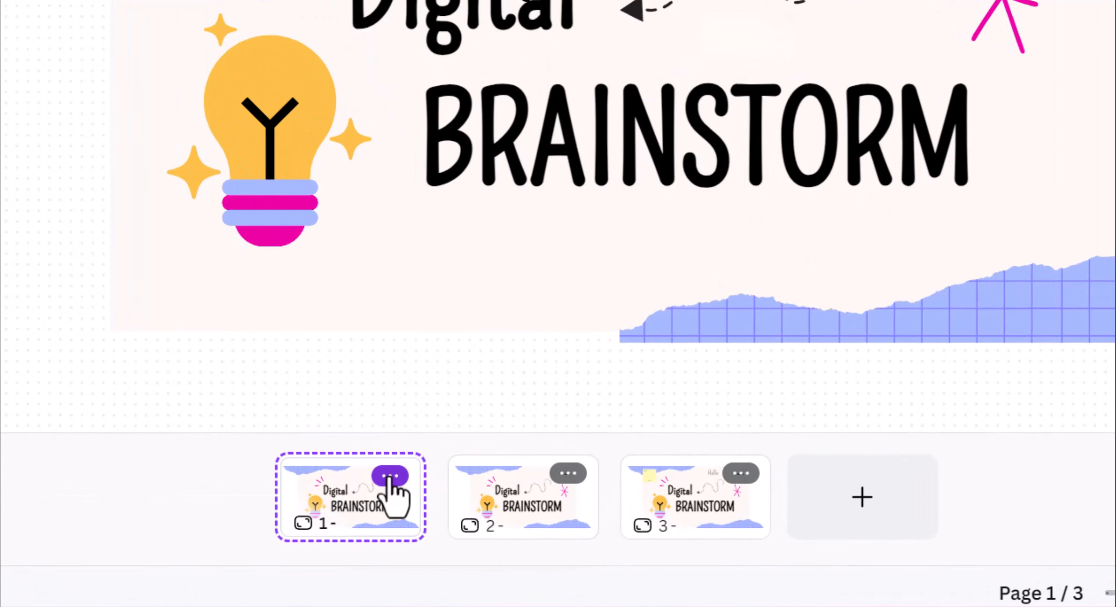
left_click(389, 476)
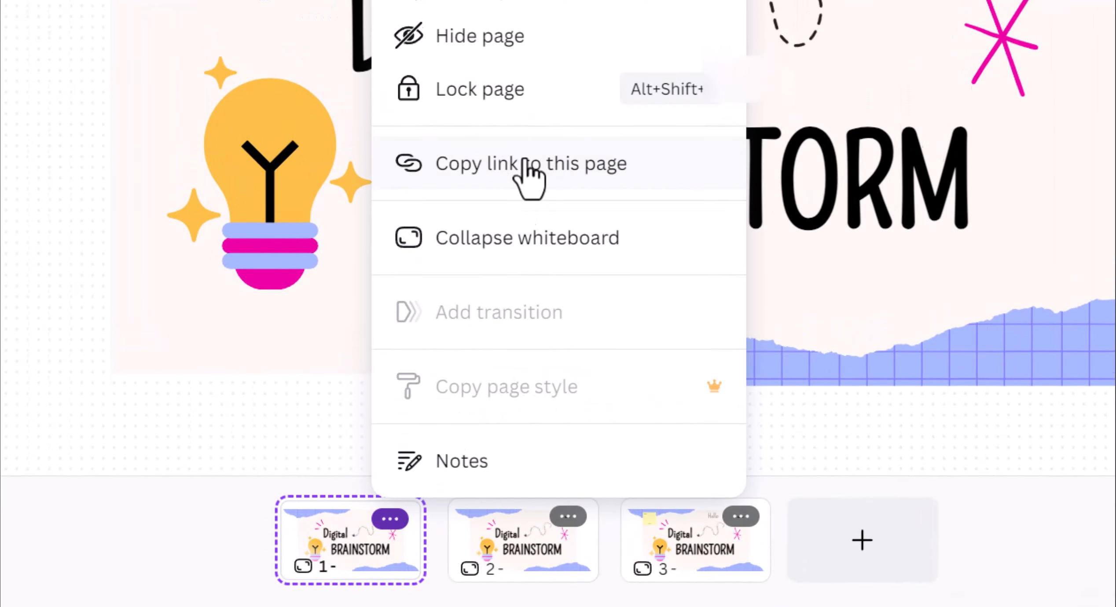
left_click(509, 153)
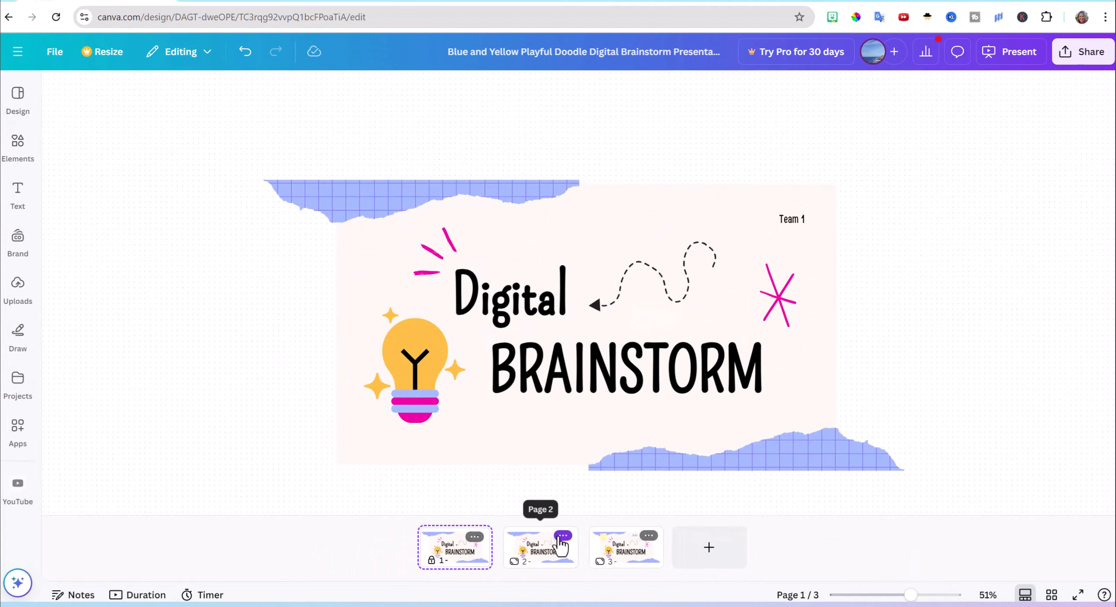
left_click(562, 536)
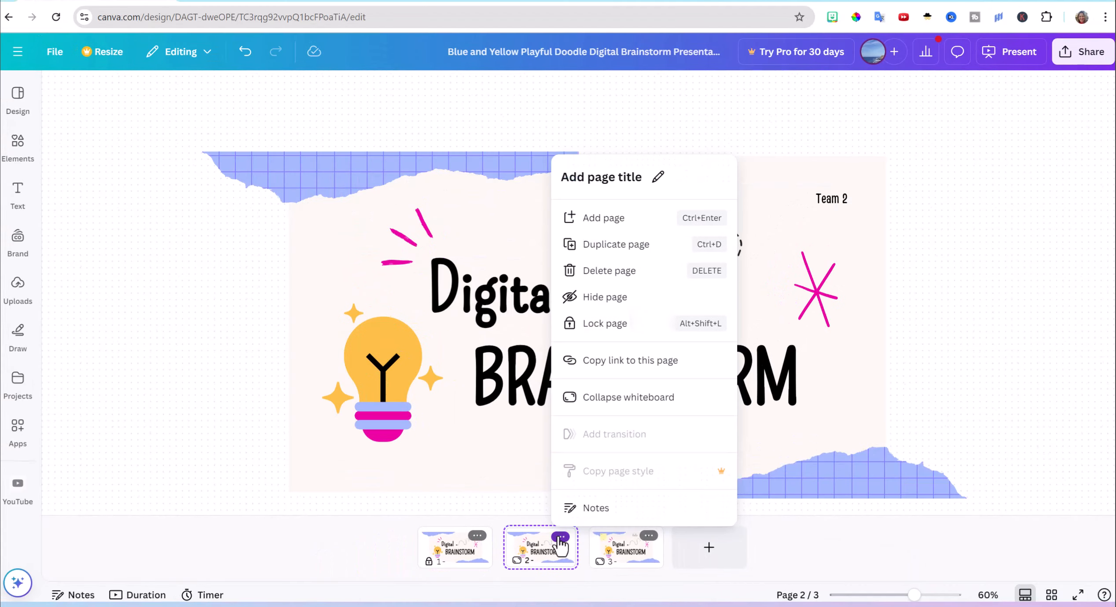
left_click(634, 327)
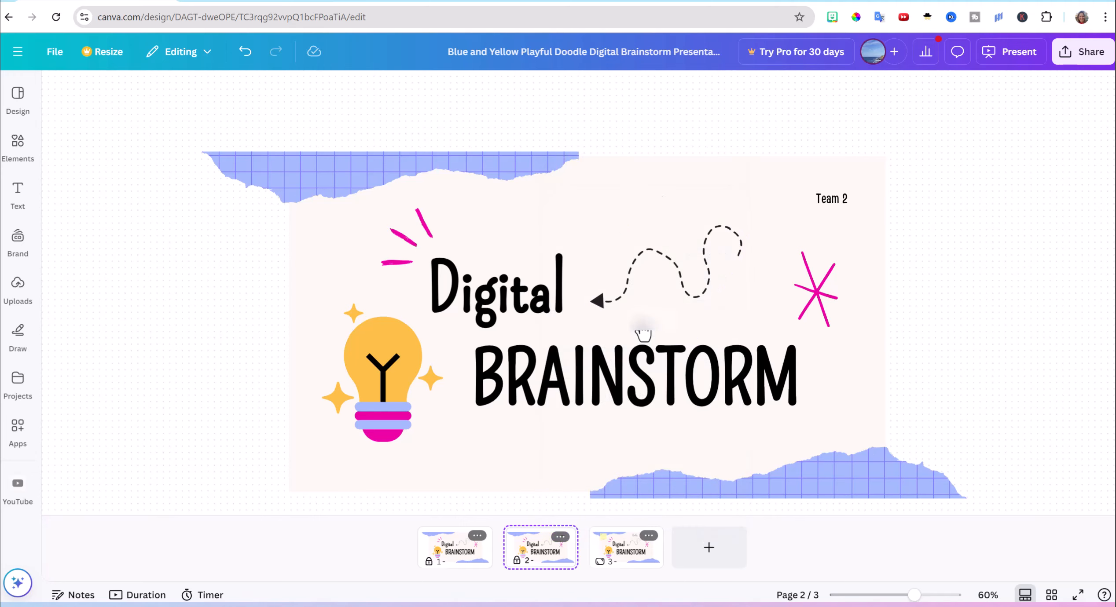
left_click(646, 537)
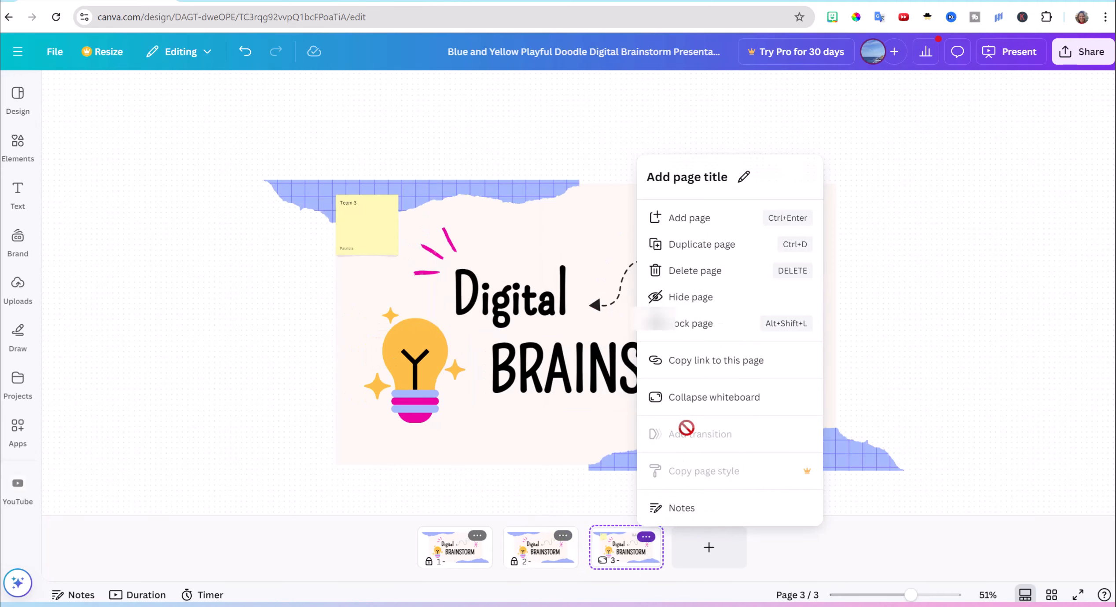
left_click(712, 328)
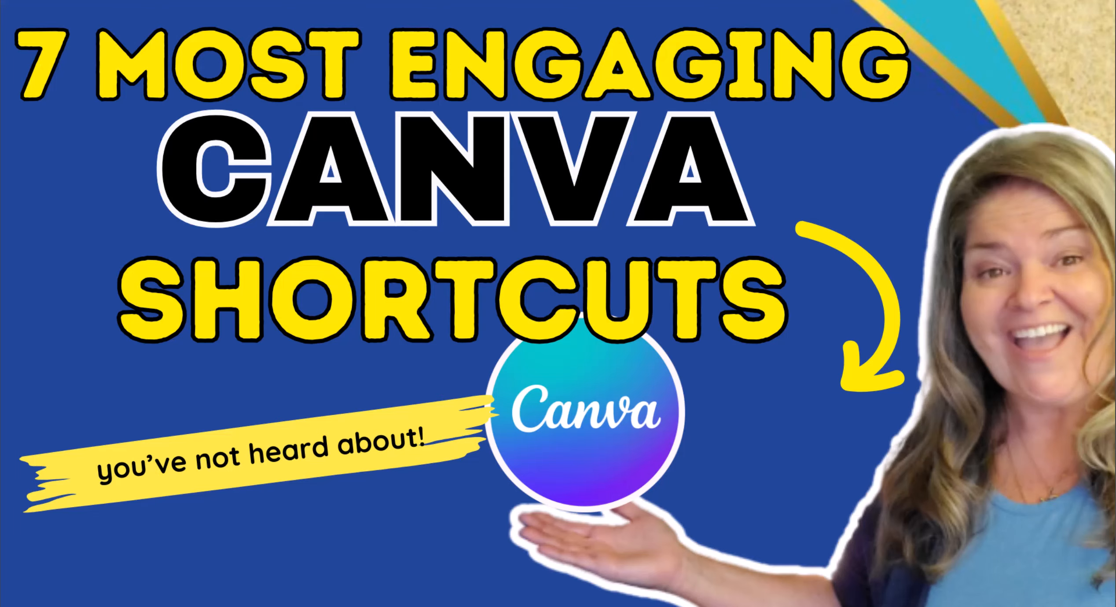